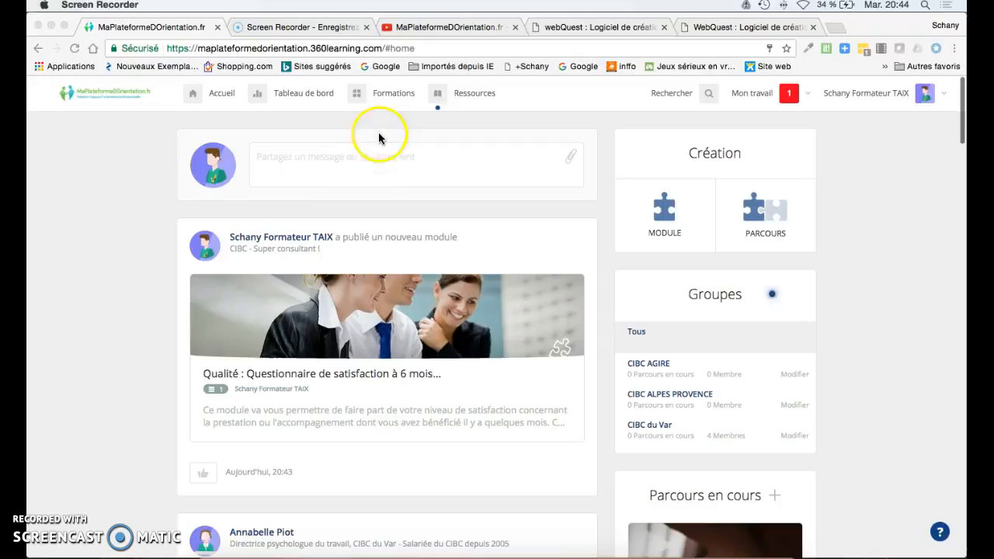
# Step: Open the Formations area and display the ongoing parcours under Les miens
pyautogui.click(392, 97)
pyautogui.click(392, 97)
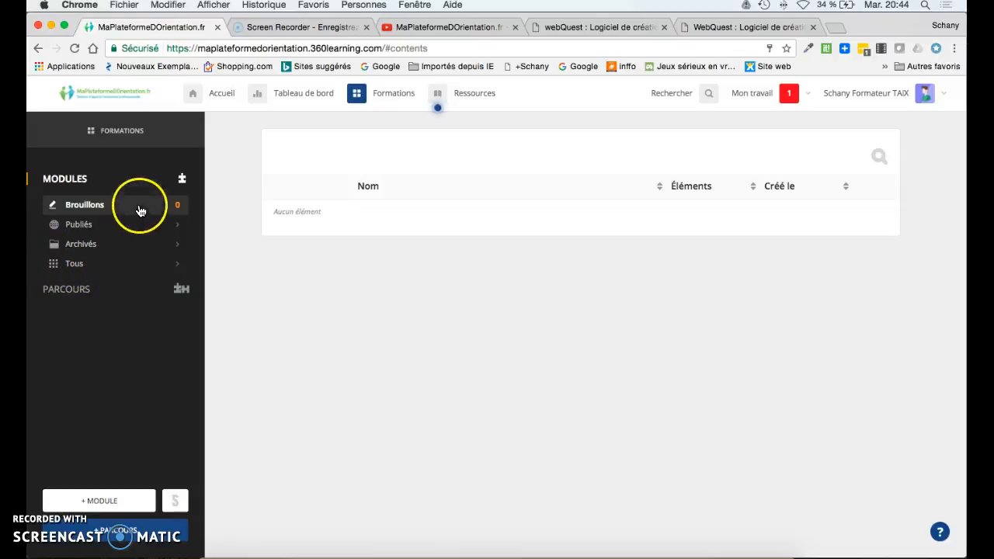
pyautogui.click(68, 270)
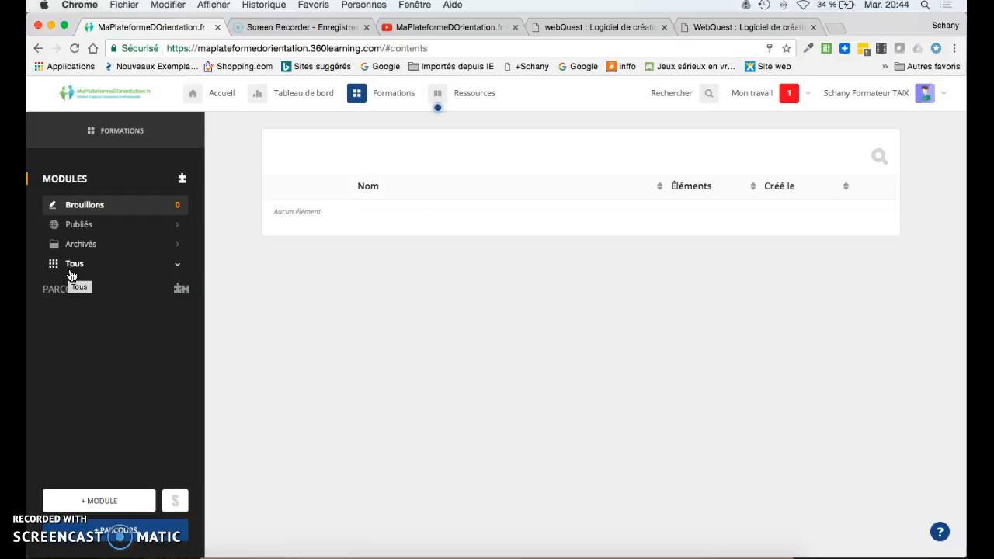
pyautogui.click(60, 298)
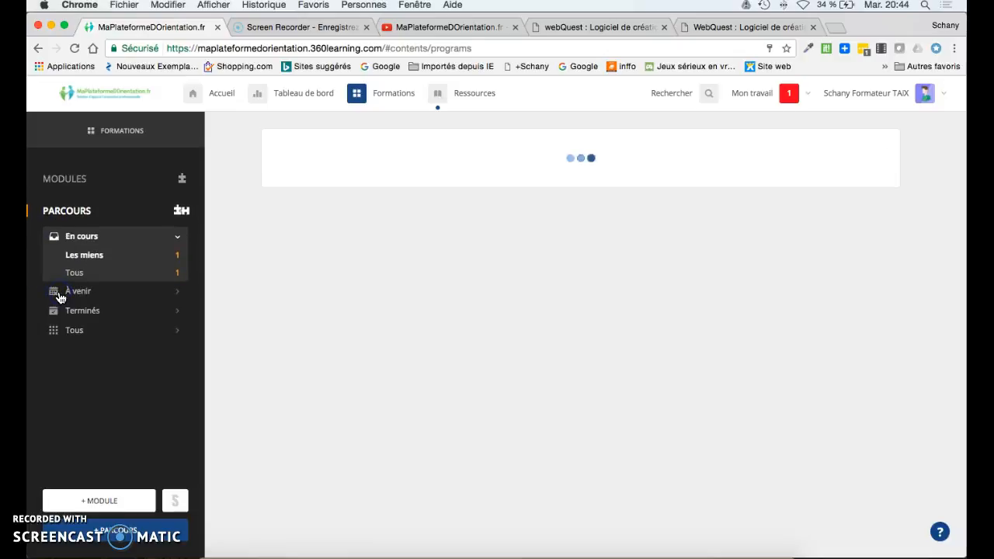
pyautogui.click(89, 240)
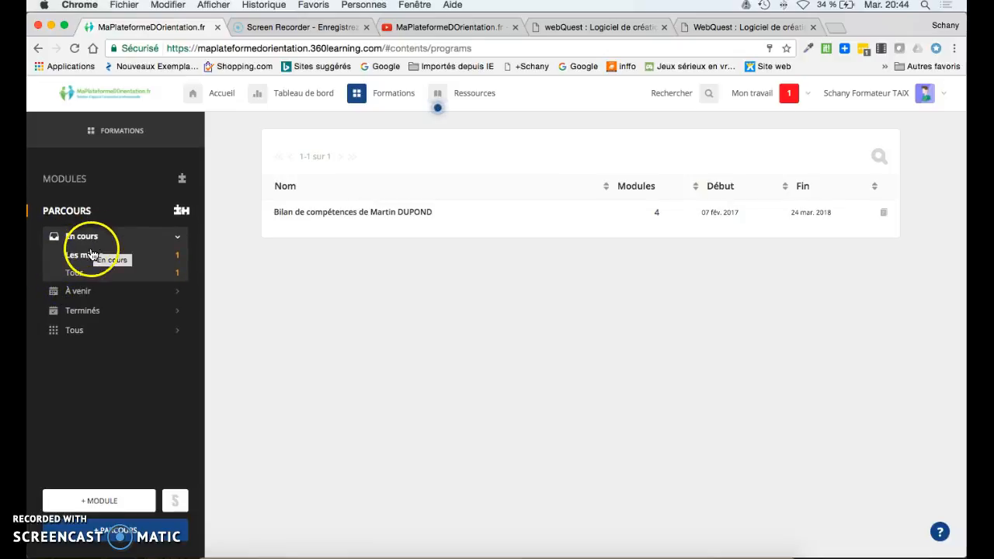
pyautogui.click(82, 272)
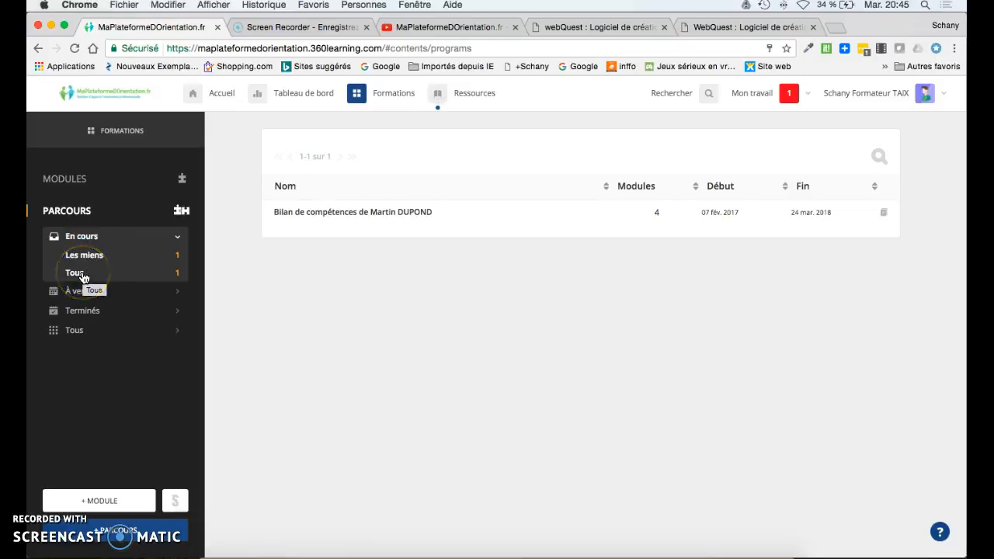
pyautogui.click(82, 294)
pyautogui.click(82, 312)
pyautogui.click(81, 333)
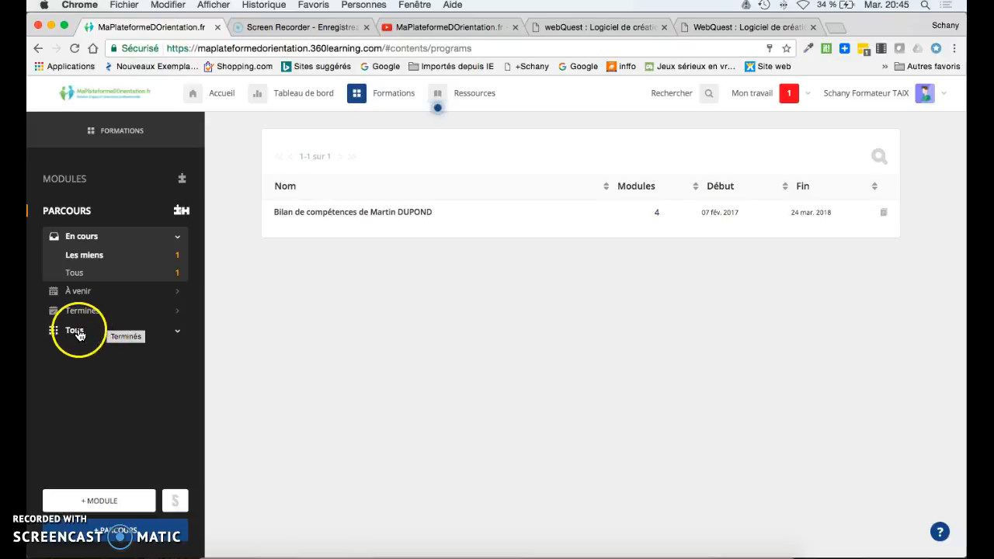
# Step: Open the ongoing Bilan de compétences parcours and look through its training programme
pyautogui.click(364, 220)
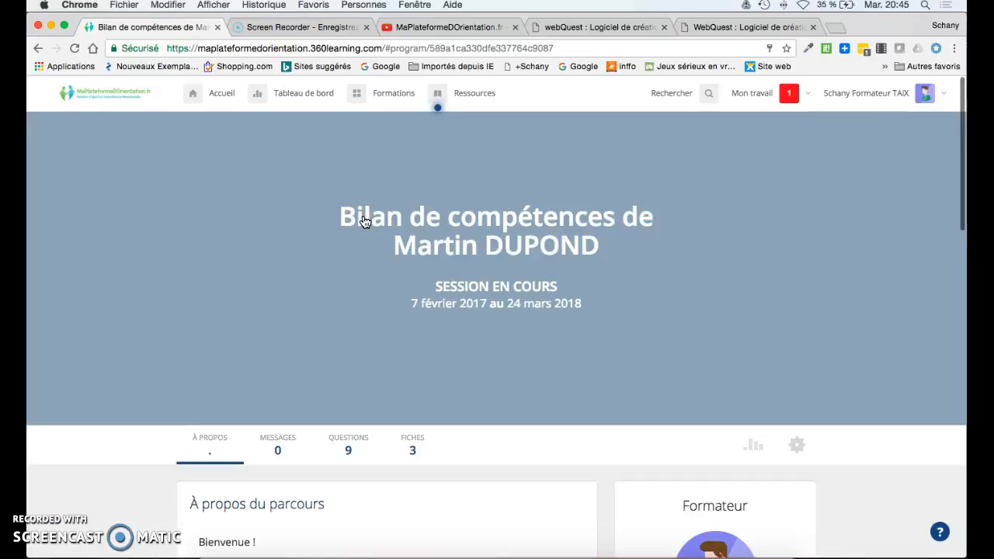
pyautogui.scroll(-8, 408, 248)
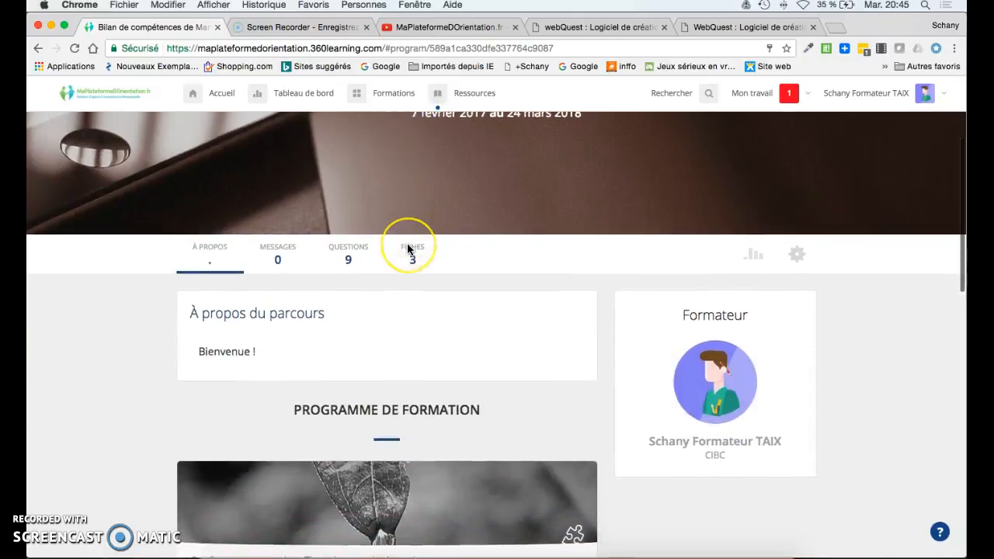
pyautogui.scroll(-15, 406, 249)
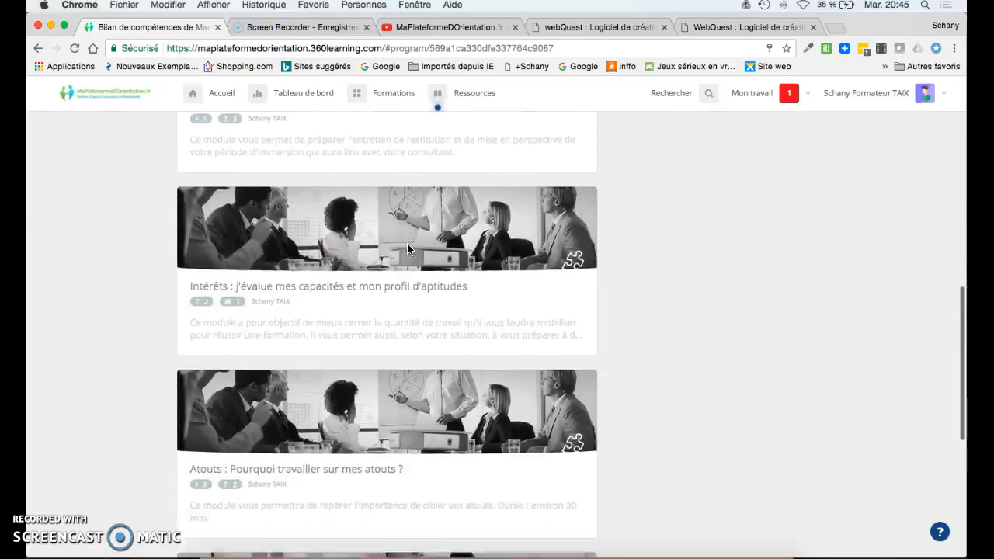
pyautogui.scroll(12, 406, 248)
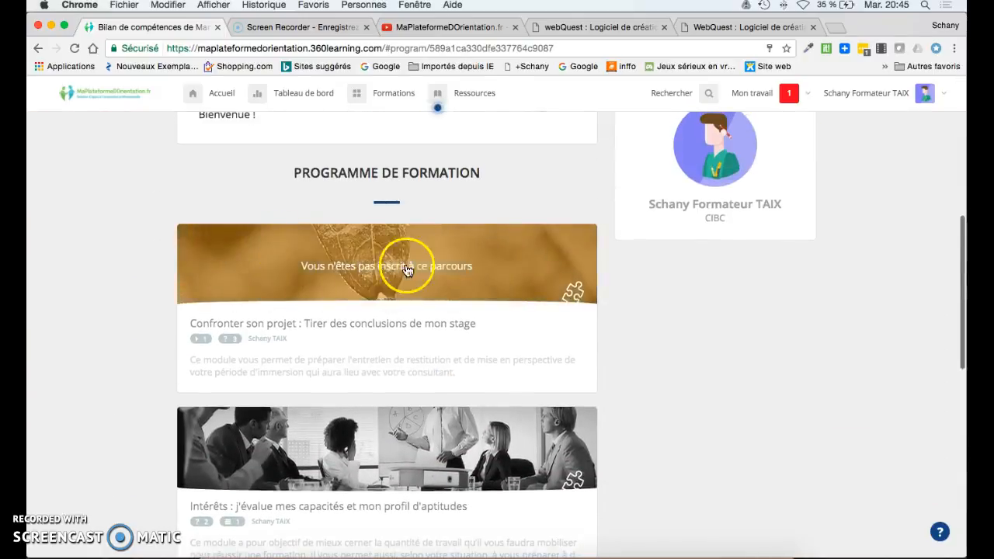
pyautogui.scroll(5, 393, 287)
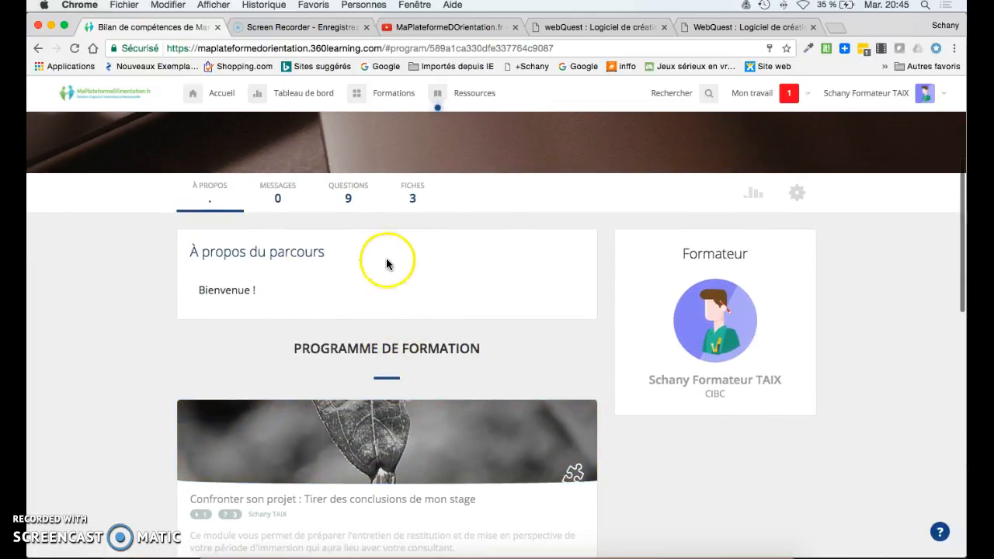
# Step: Open the parcours for editing and go to its section for adding elements
pyautogui.click(797, 197)
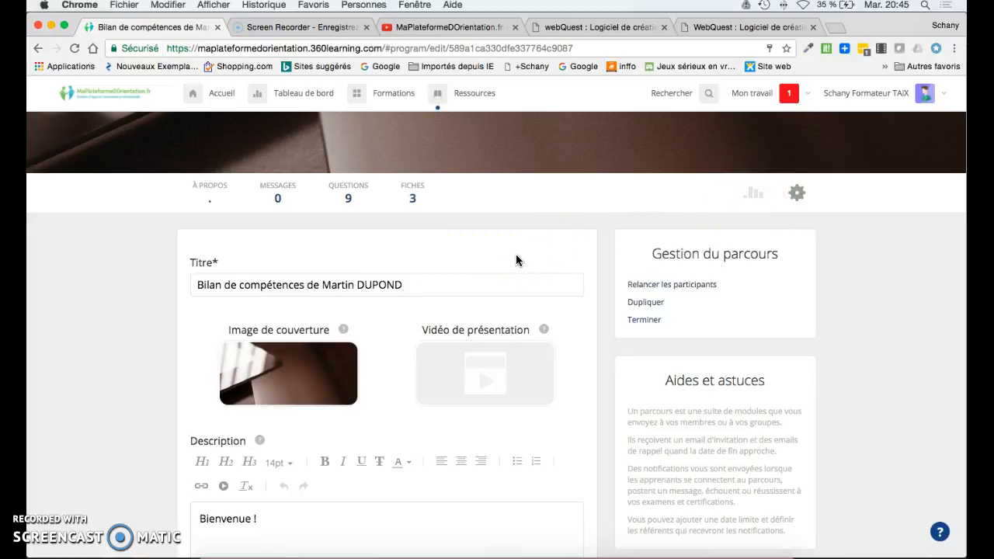
pyautogui.scroll(-5, 516, 260)
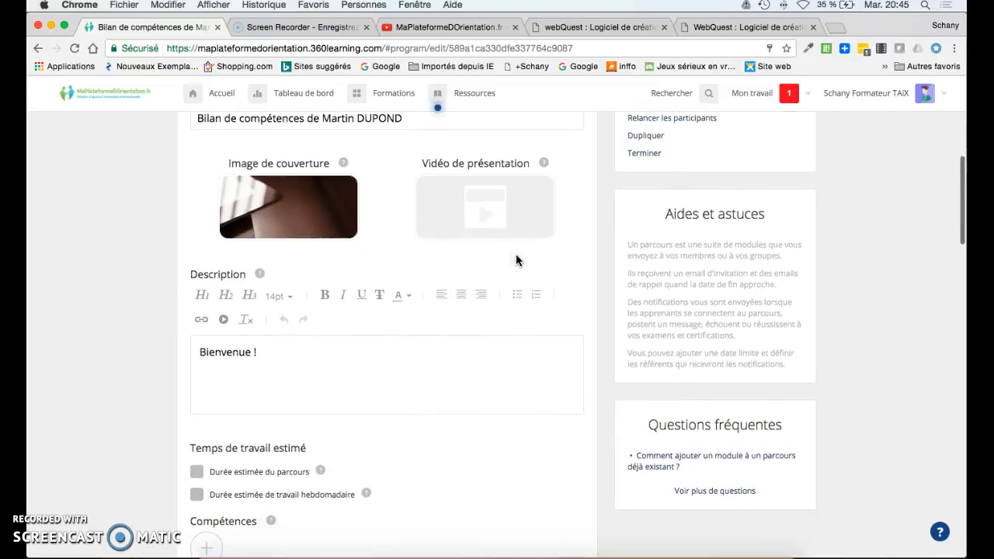
pyautogui.scroll(-10, 516, 260)
pyautogui.scroll(-8, 515, 261)
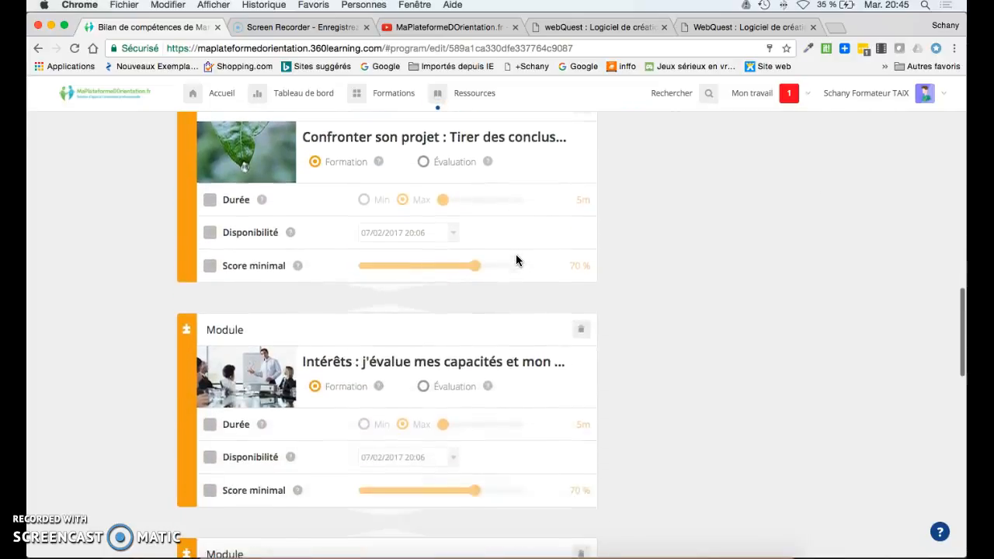
pyautogui.scroll(-8, 515, 261)
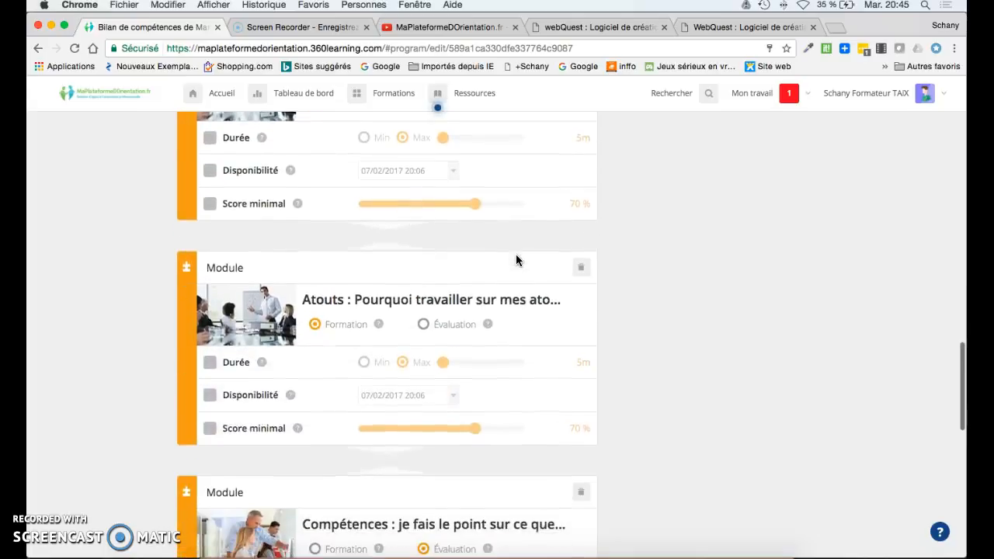
pyautogui.scroll(-11, 515, 260)
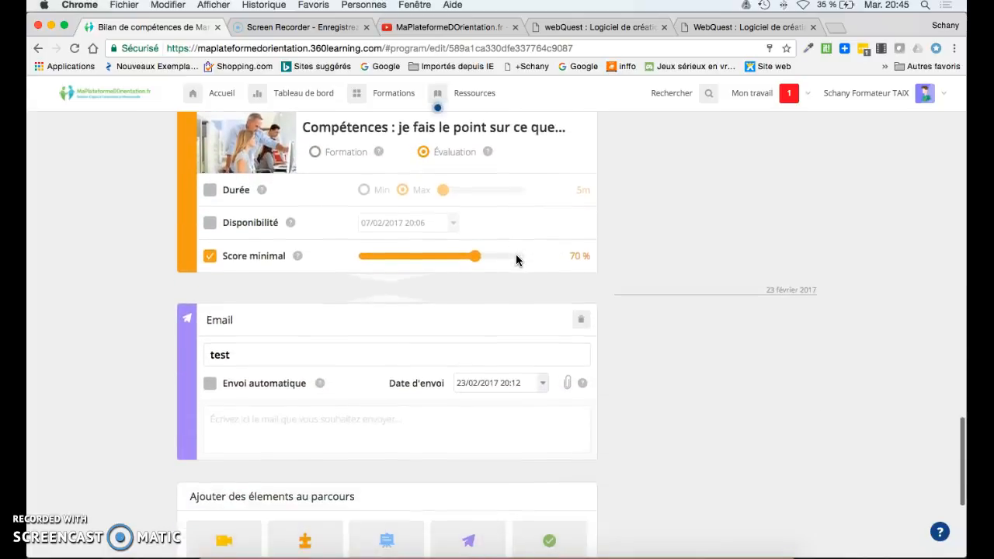
pyautogui.scroll(-4, 516, 259)
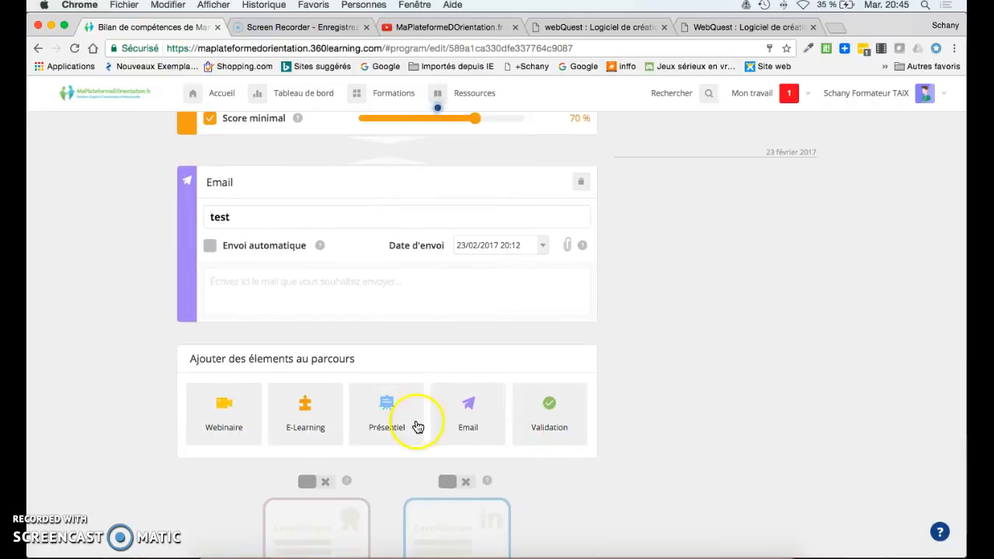
# Step: Add the e-learning module "Confronter son projet : Me préparer à enquêter" to the parcours
pyautogui.click(321, 424)
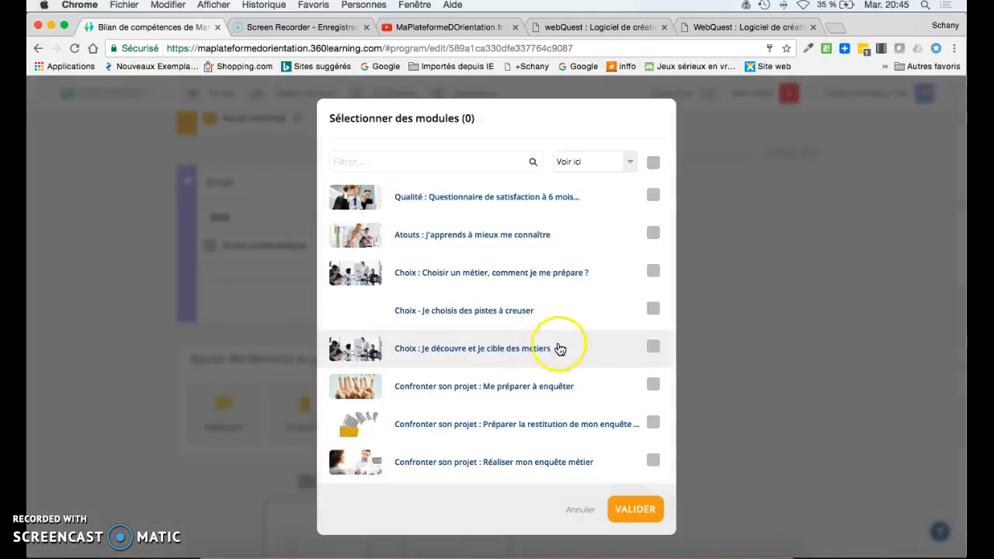
pyautogui.click(653, 384)
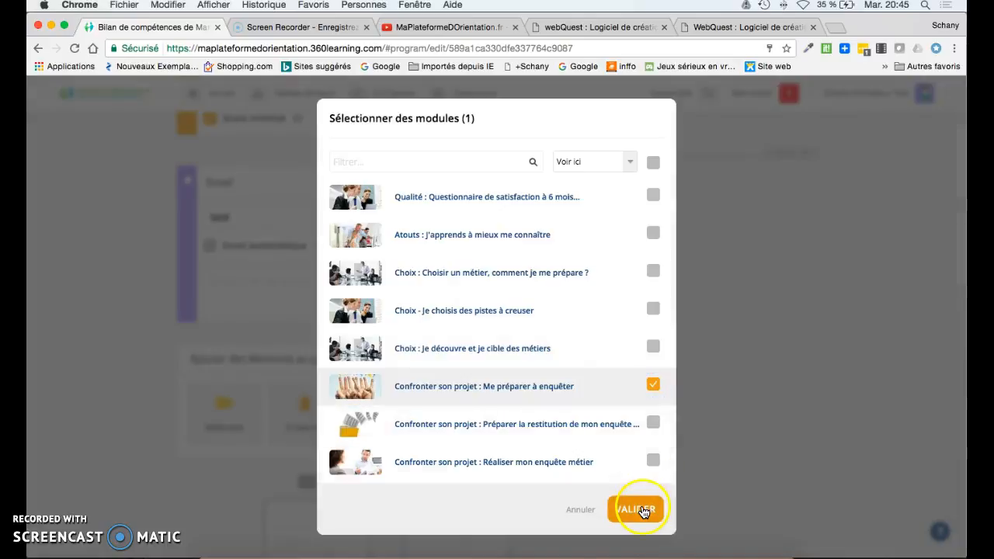
pyautogui.click(644, 510)
pyautogui.scroll(-3, 554, 353)
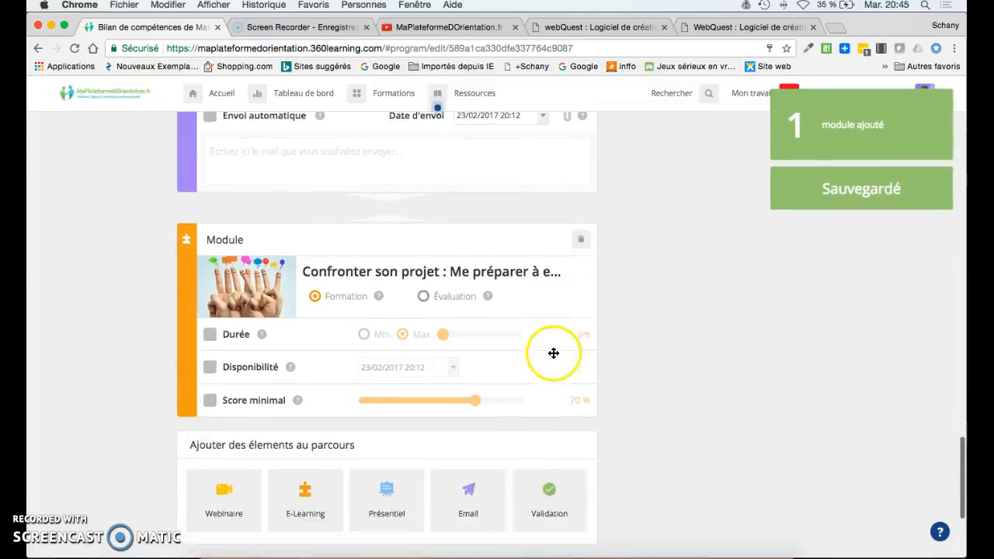
# Step: Add the e-learning module "Qualité : Questionnaire de satisfaction à 6 mois..." to the end of the parcours
pyautogui.scroll(-1, 554, 353)
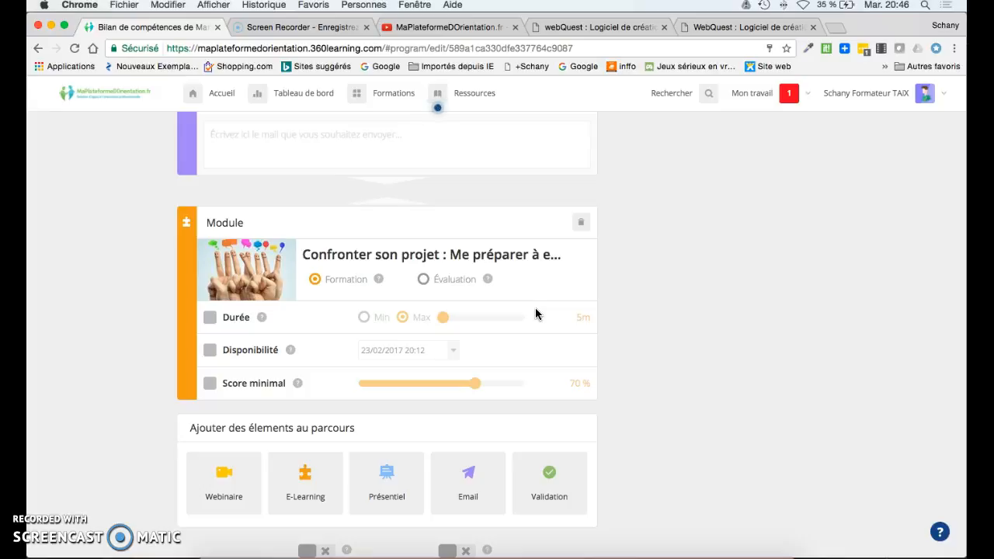
pyautogui.click(320, 498)
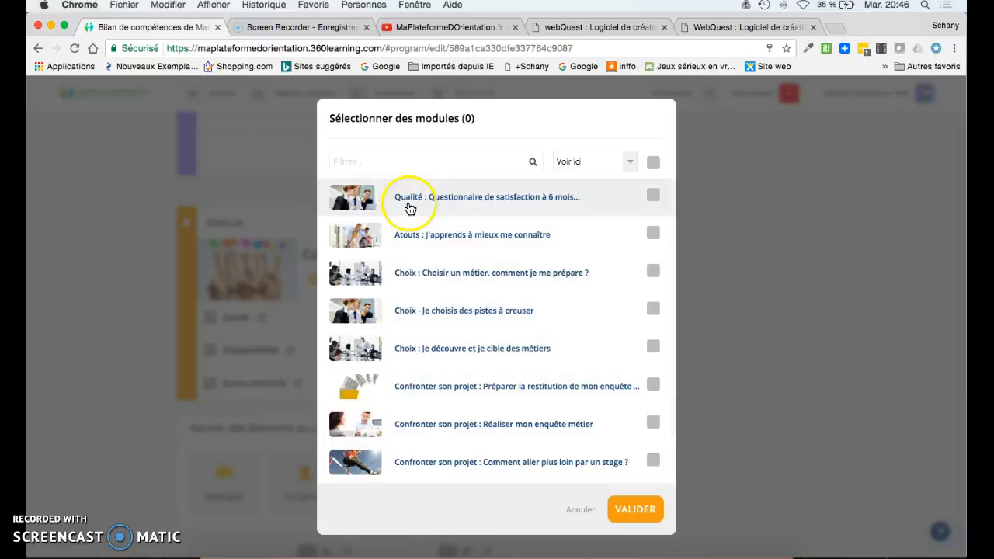
pyautogui.click(655, 199)
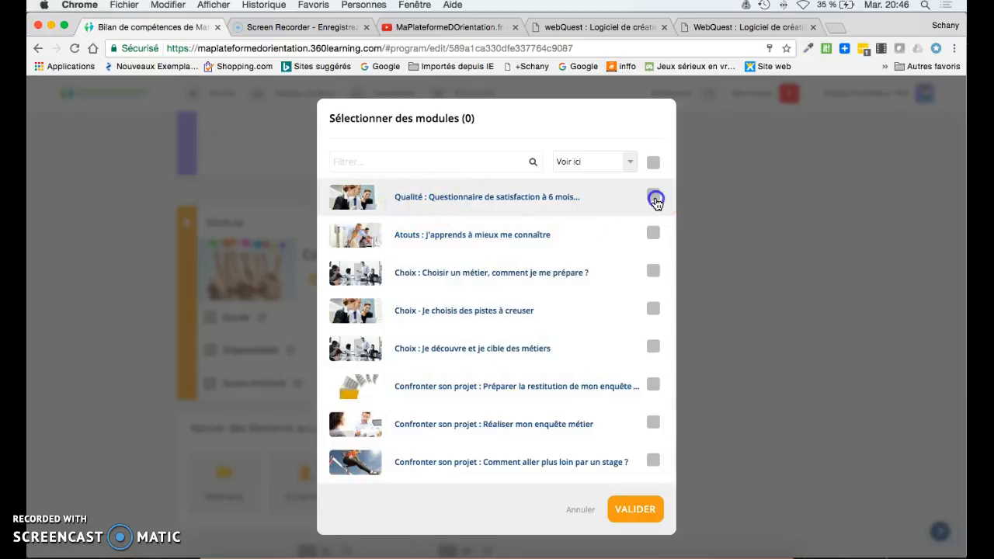
pyautogui.click(635, 515)
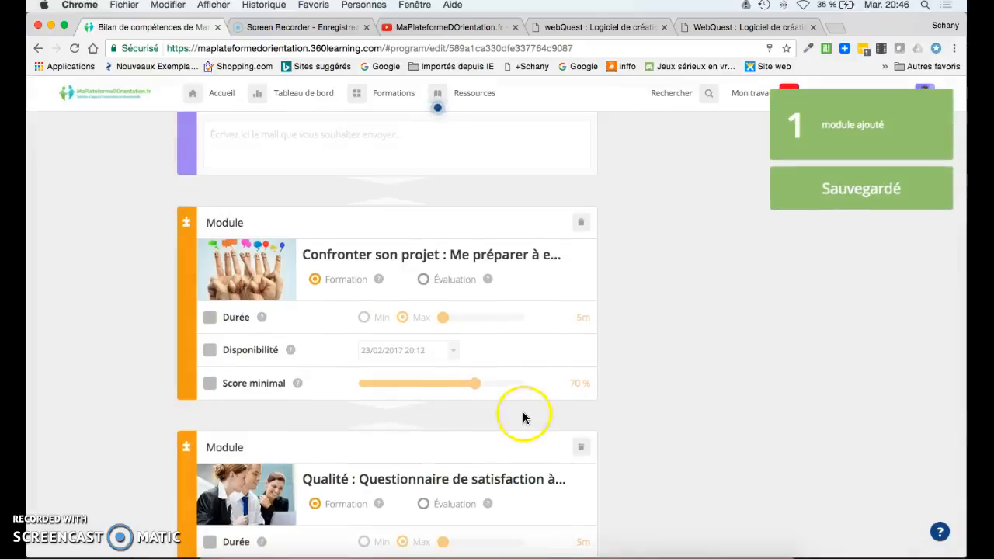
# Step: Enable the availability date of the satisfaction questionnaire module and set it to 29/07/2017 20:12
pyautogui.scroll(-2, 522, 414)
pyautogui.scroll(-1, 505, 420)
pyautogui.click(212, 437)
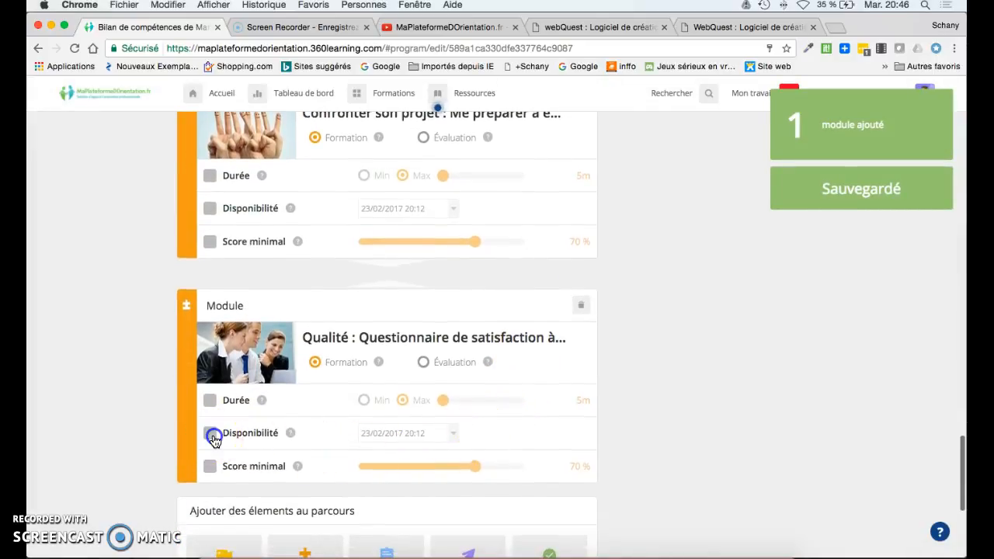
pyautogui.click(454, 439)
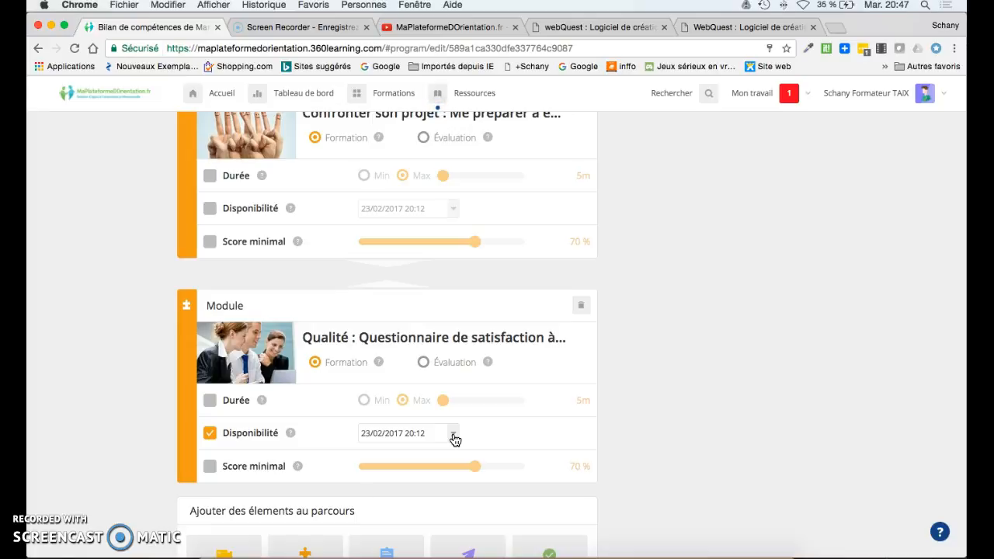
pyautogui.click(455, 436)
pyautogui.click(511, 210)
pyautogui.click(510, 208)
pyautogui.click(510, 208)
pyautogui.click(510, 208)
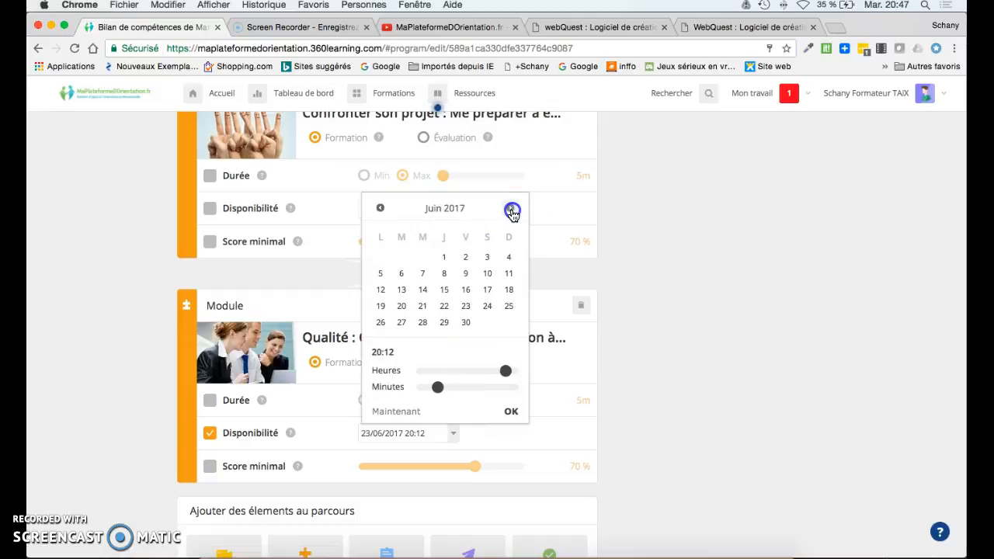
pyautogui.click(510, 208)
pyautogui.click(510, 427)
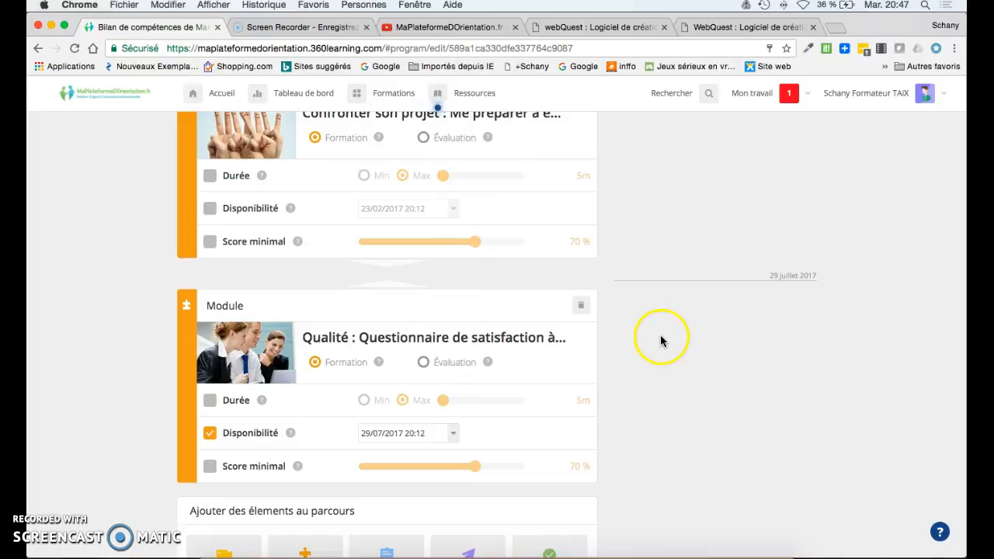
# Step: Finish editing the parcours and review its training programme, including the added modules
pyautogui.scroll(-3, 660, 336)
pyautogui.scroll(-5, 659, 340)
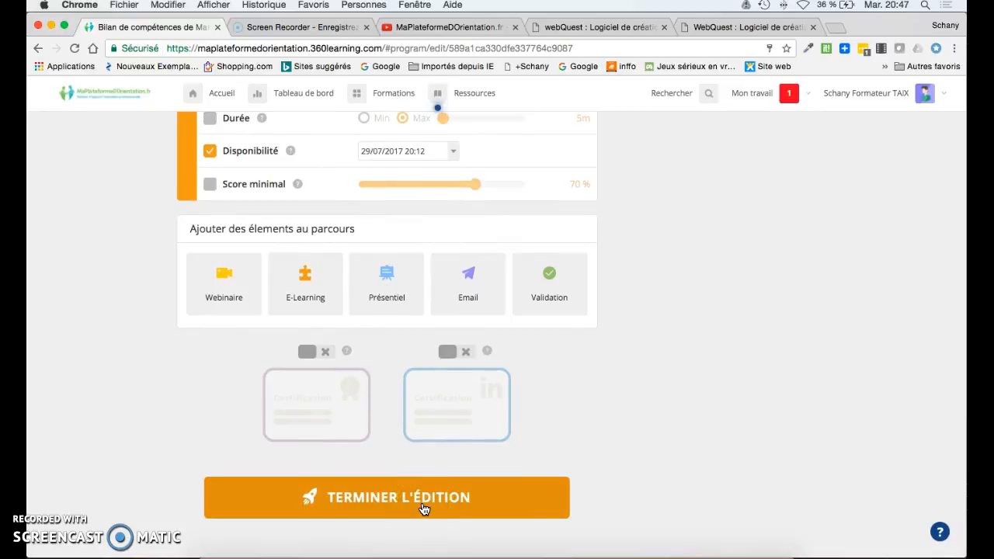
pyautogui.click(423, 501)
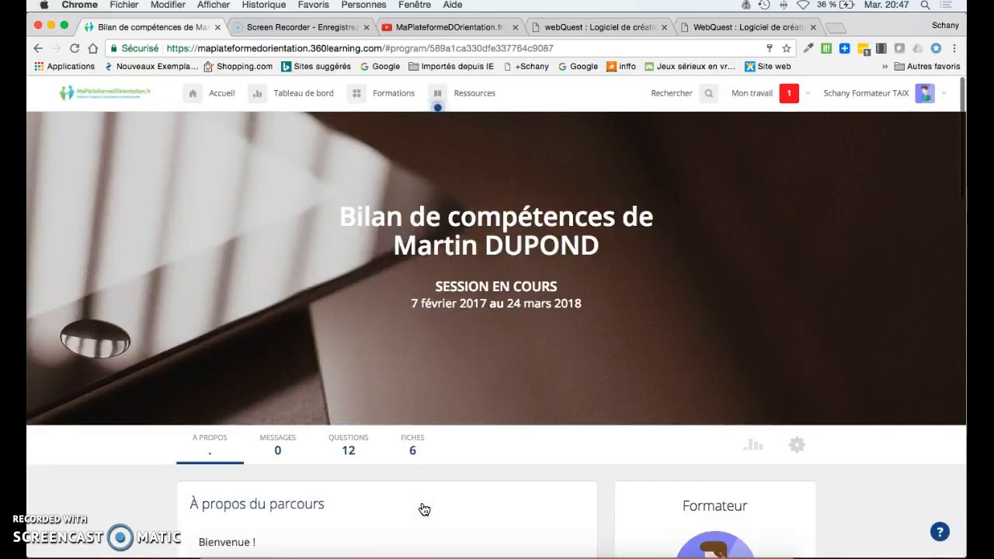
pyautogui.scroll(-15, 471, 313)
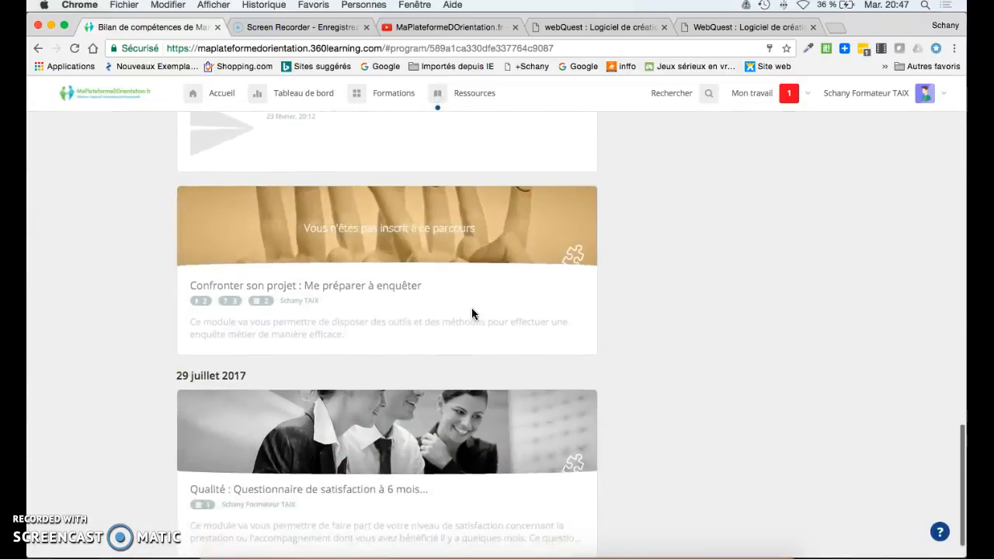
pyautogui.scroll(7, 471, 314)
pyautogui.scroll(10, 473, 315)
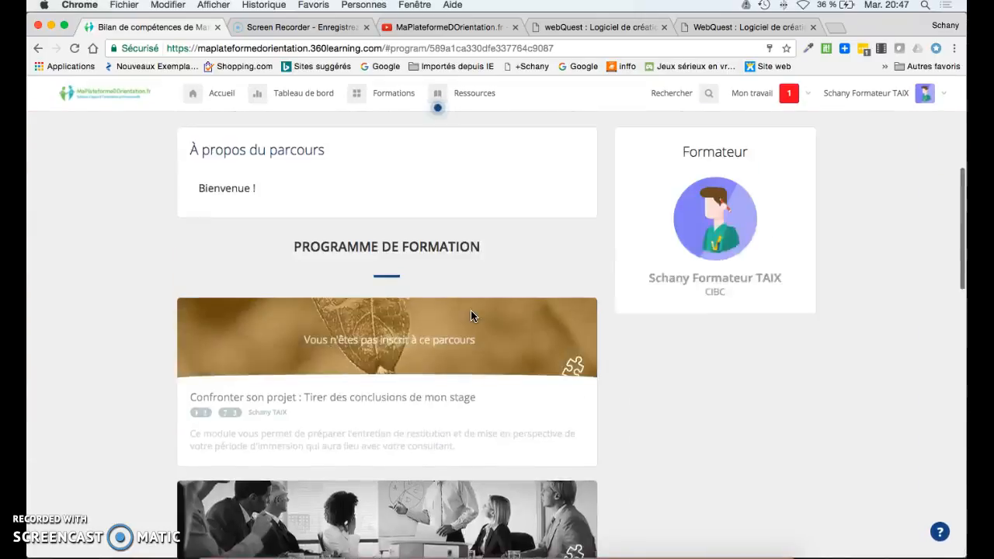